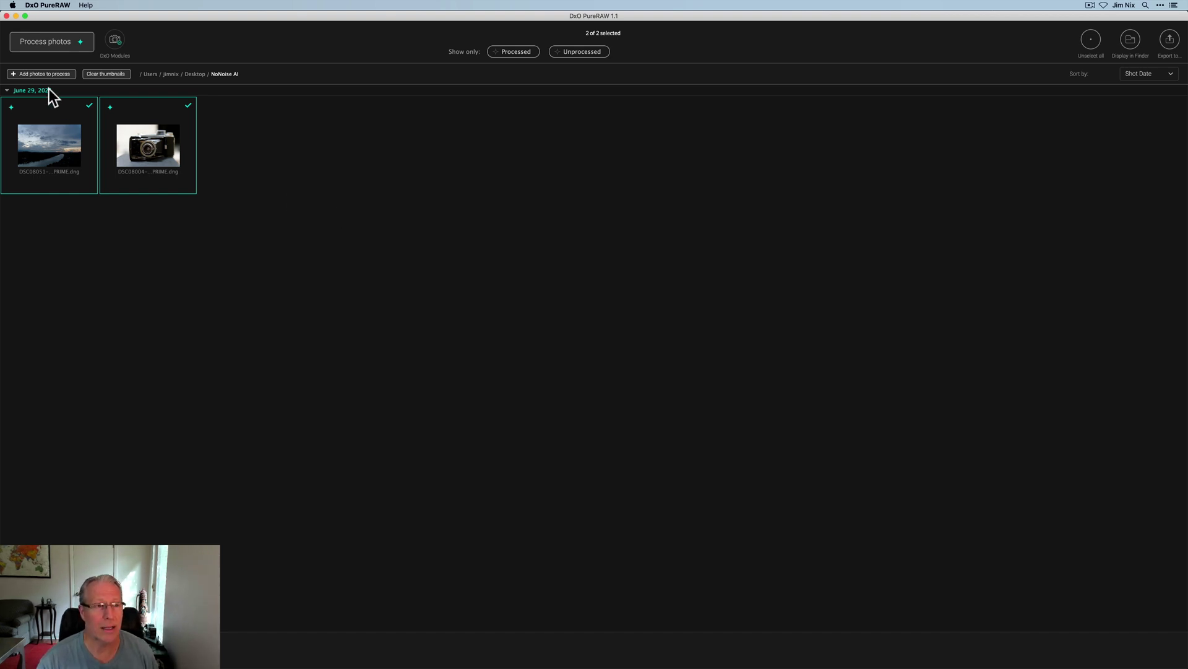
# - Process both raw photos with DeepPRIME, saving DNG output to a custom folder
pyautogui.click(57, 42)
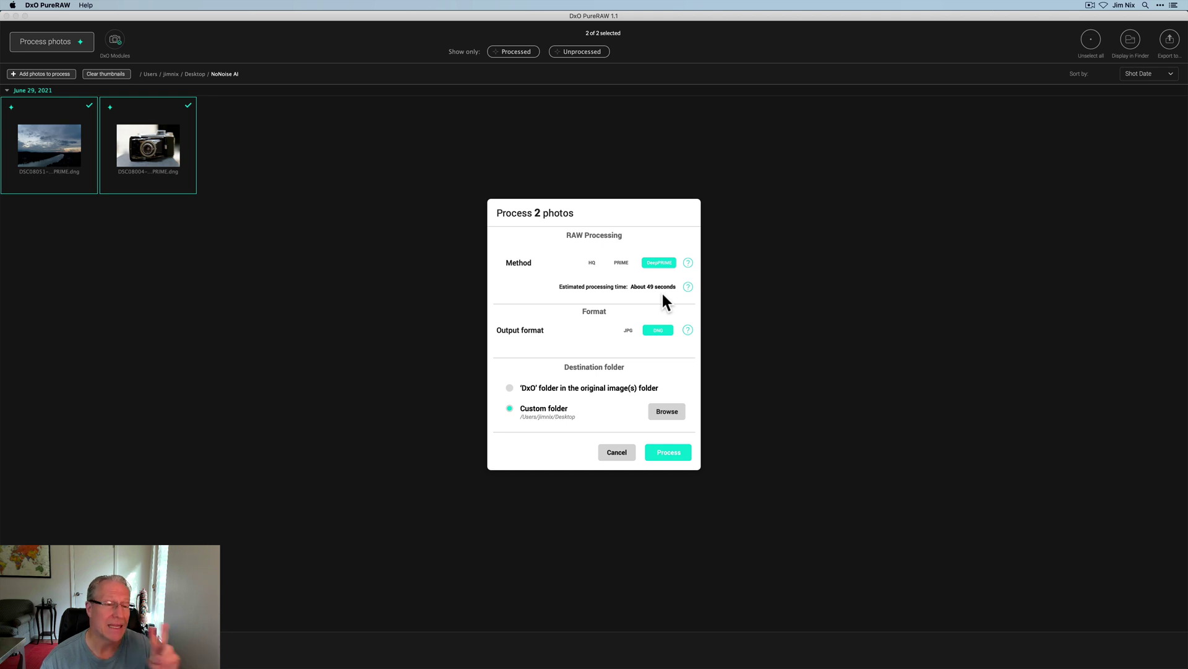
pyautogui.click(677, 457)
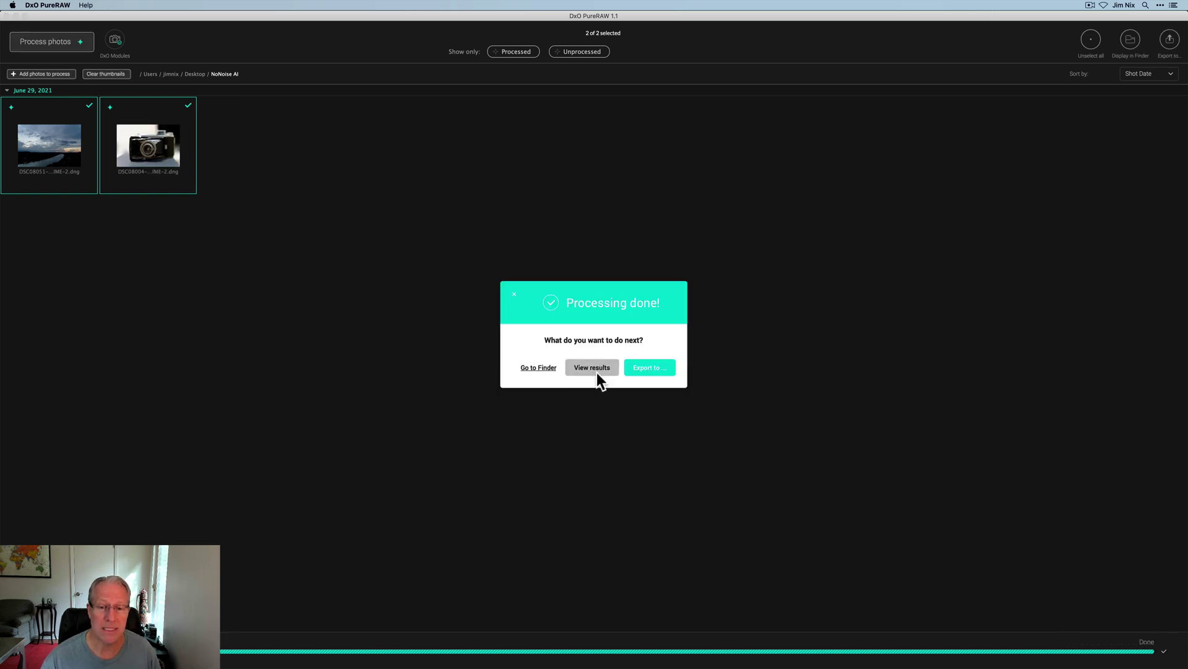
# - Open the processed results and view the river sunset at 100%, centred on the river
pyautogui.click(591, 368)
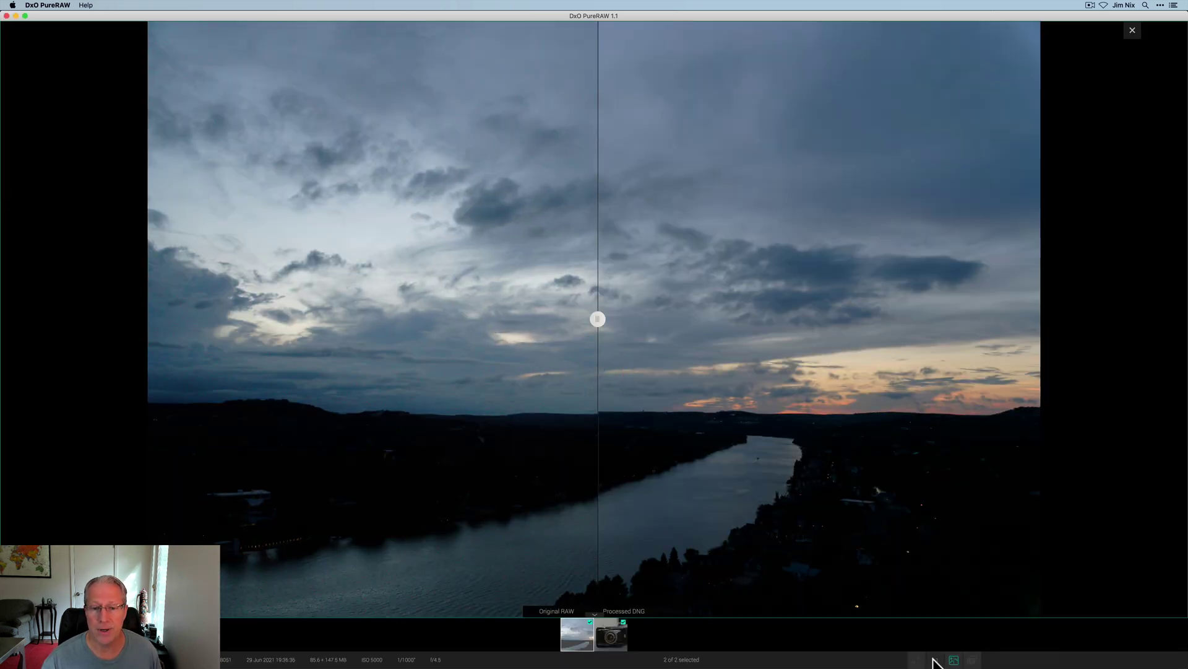
pyautogui.click(935, 661)
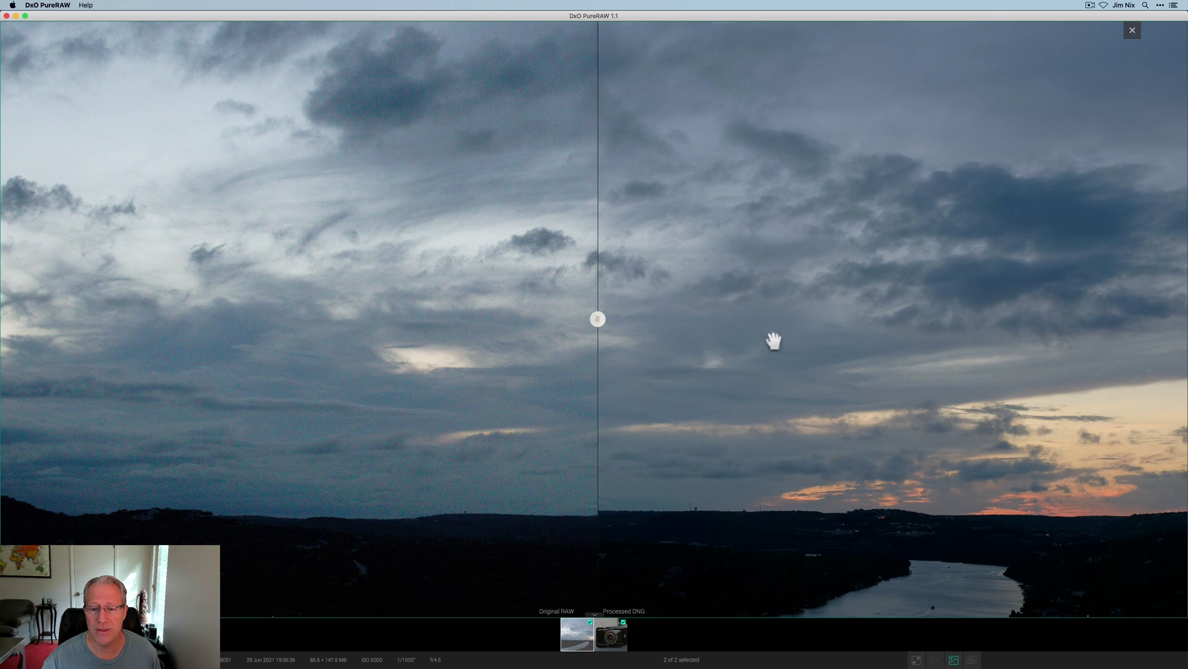
pyautogui.moveTo(775, 336); pyautogui.dragTo(689, 258)
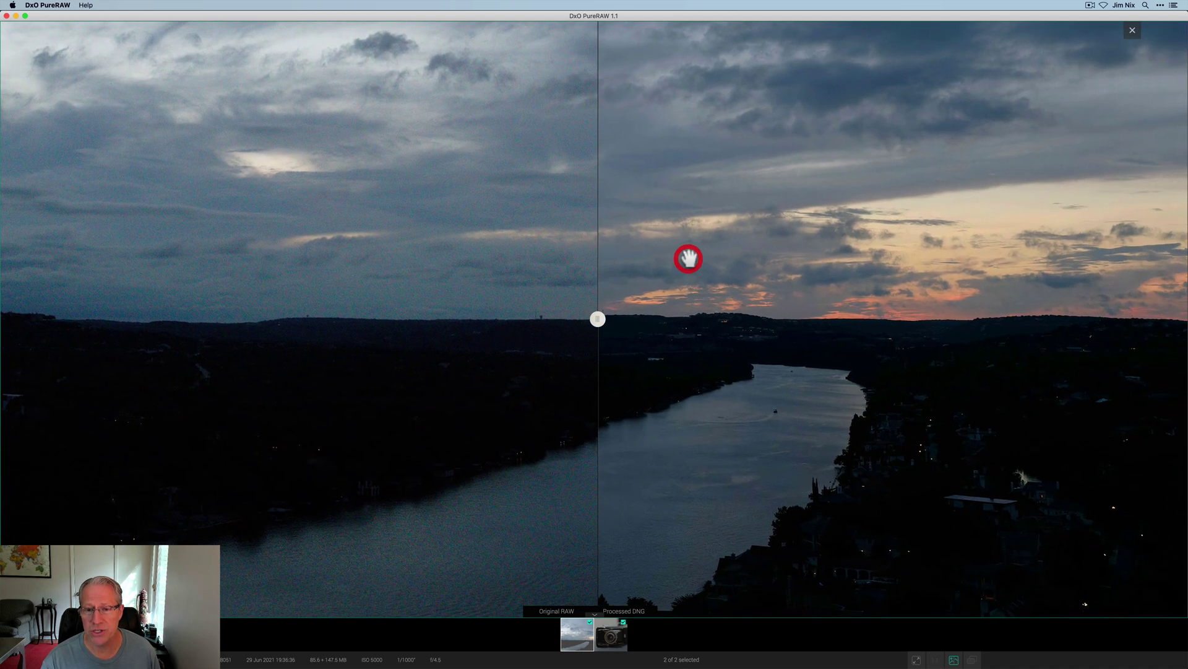
# - Sweep the before/after split across the sky and river to compare the RAW and DNG
pyautogui.moveTo(598, 319)
pyautogui.mouseDown()
pyautogui.moveTo(979, 291)
pyautogui.moveTo(592, 305)
pyautogui.moveTo(917, 300)
pyautogui.moveTo(575, 319)
pyautogui.mouseUp()
pyautogui.moveTo(671, 311)
pyautogui.mouseDown()
pyautogui.moveTo(897, 302)
pyautogui.moveTo(642, 329)
pyautogui.moveTo(687, 319)
pyautogui.mouseUp()
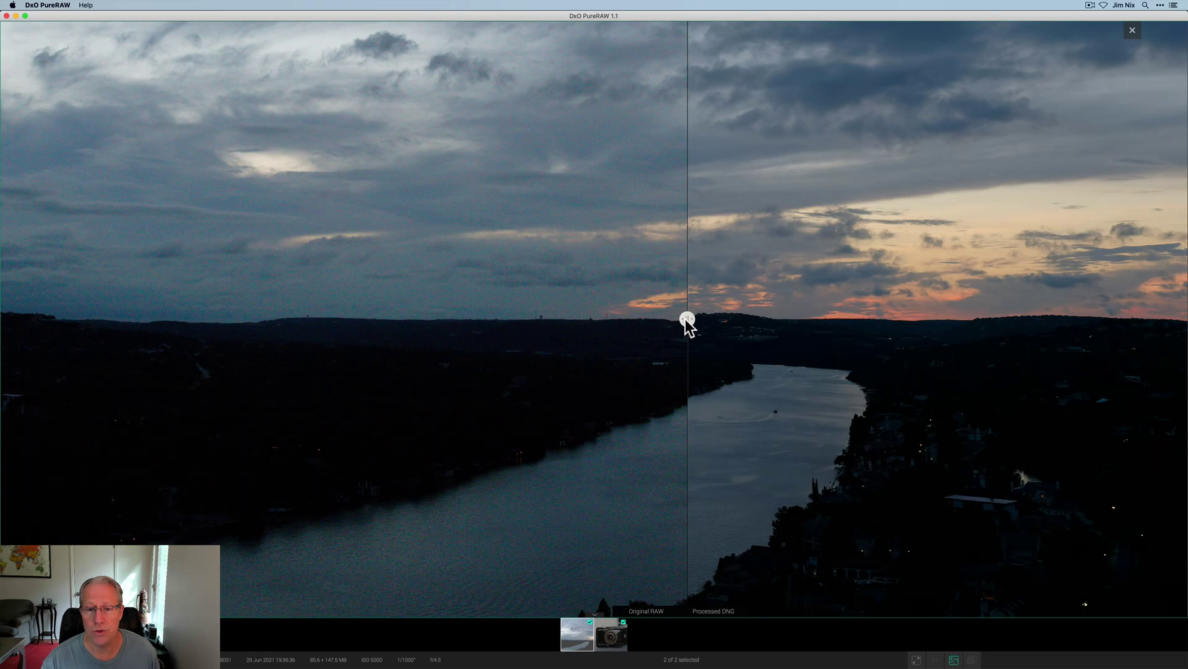
pyautogui.moveTo(687, 321); pyautogui.dragTo(692, 319)
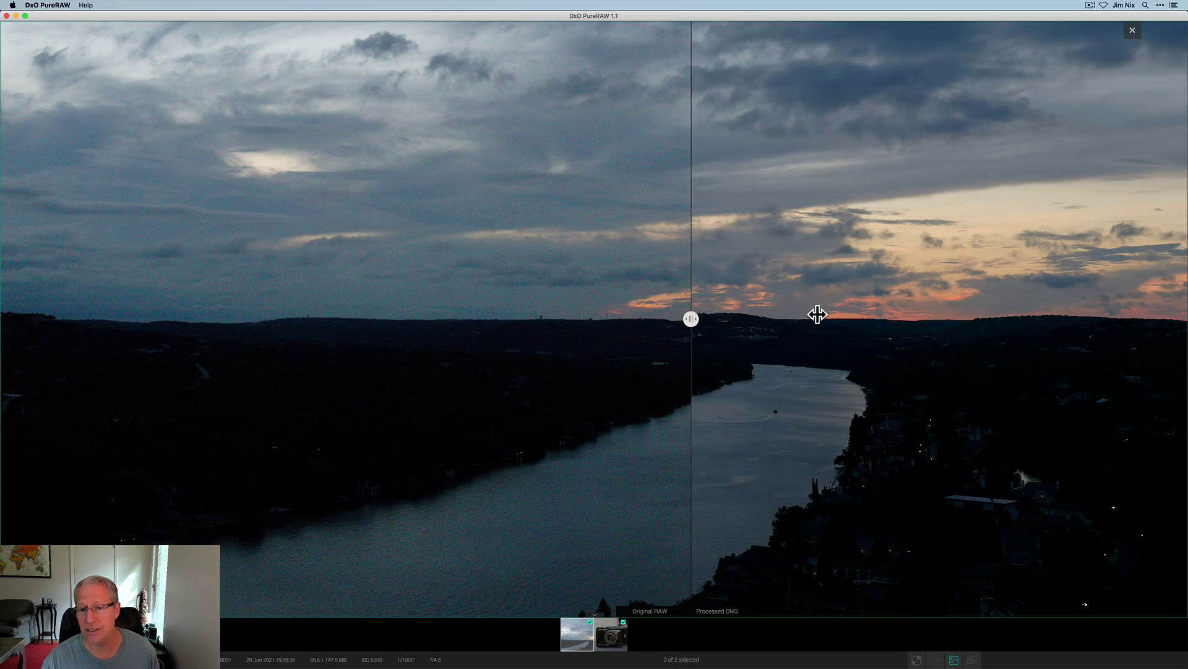
pyautogui.moveTo(817, 315); pyautogui.dragTo(638, 336)
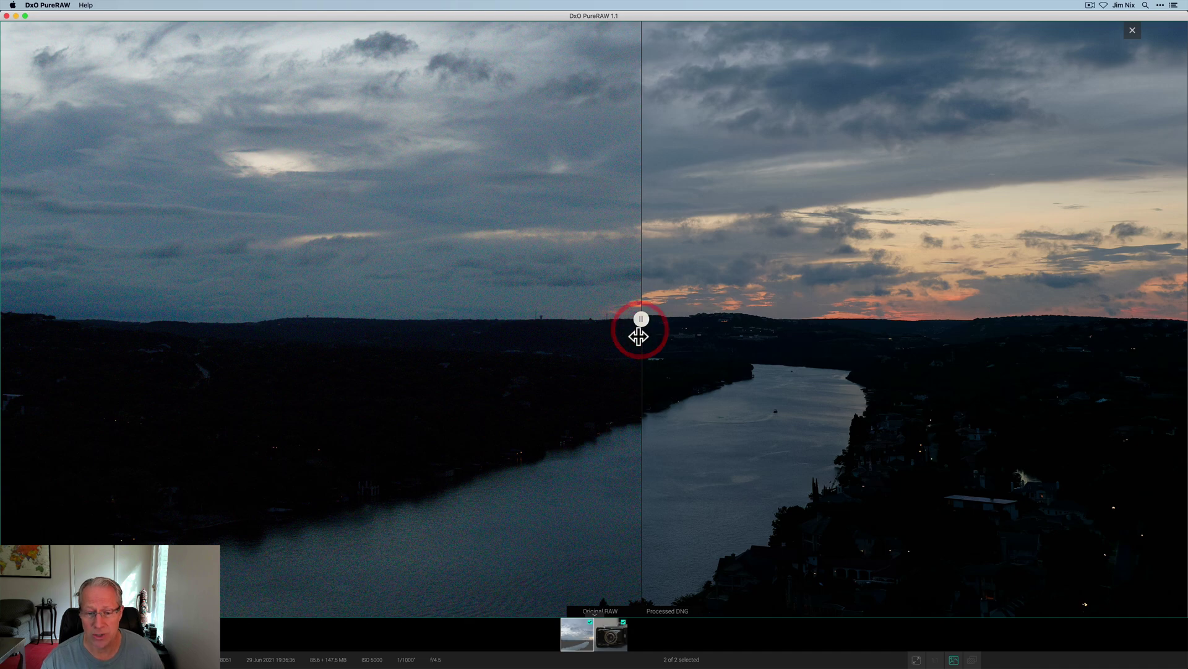
# - Compare the Kodak lens photo's RAW and DNG across the lens, then close the viewer
pyautogui.click(615, 643)
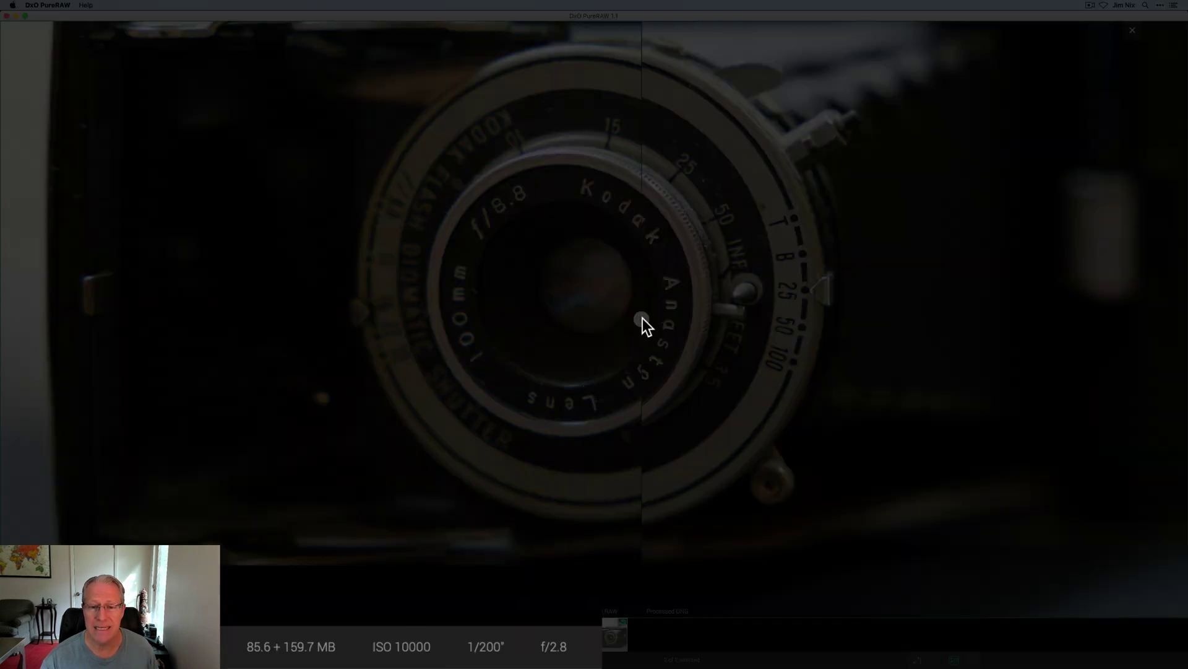
pyautogui.moveTo(641, 319); pyautogui.dragTo(608, 318)
pyautogui.moveTo(507, 312); pyautogui.dragTo(668, 318)
pyautogui.moveTo(473, 344); pyautogui.dragTo(505, 338)
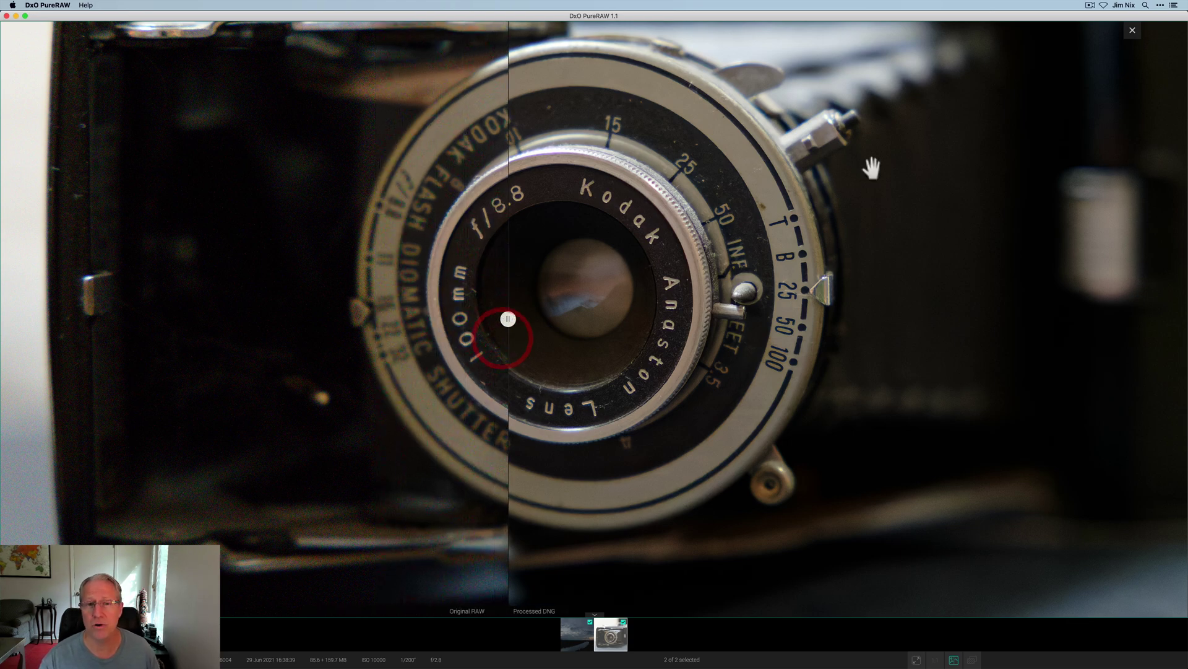
pyautogui.click(1130, 31)
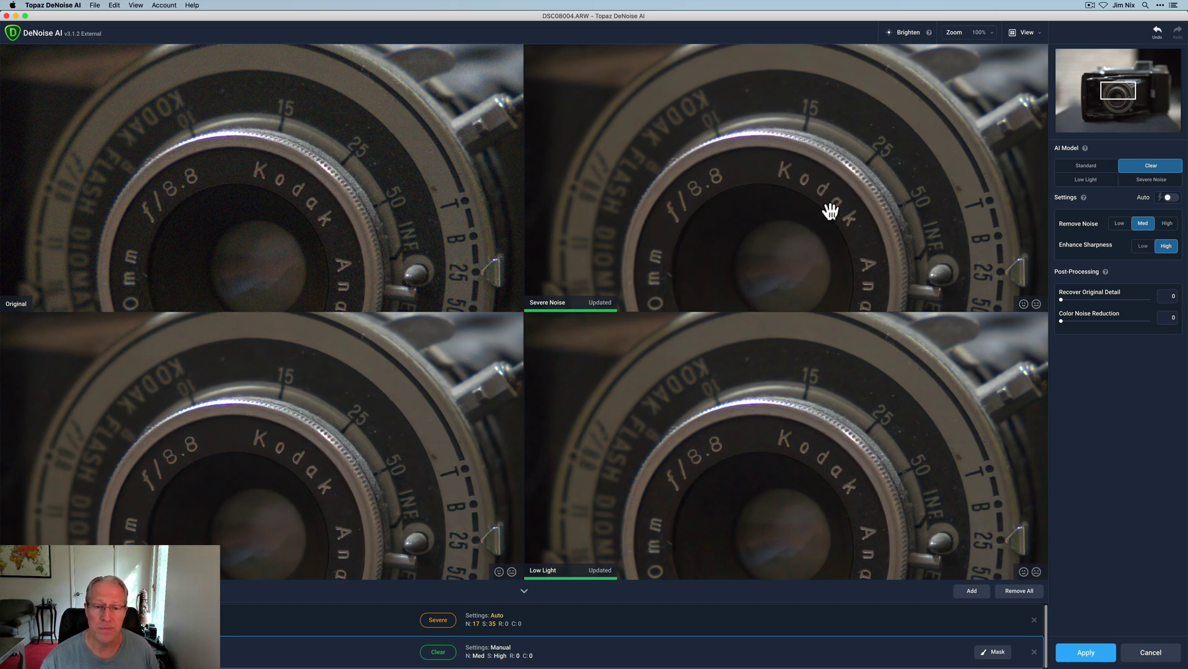
# - Switch DSC08004.ARW from Severe Noise to the Clear model with Med noise removal and High sharpening
pyautogui.click(1037, 32)
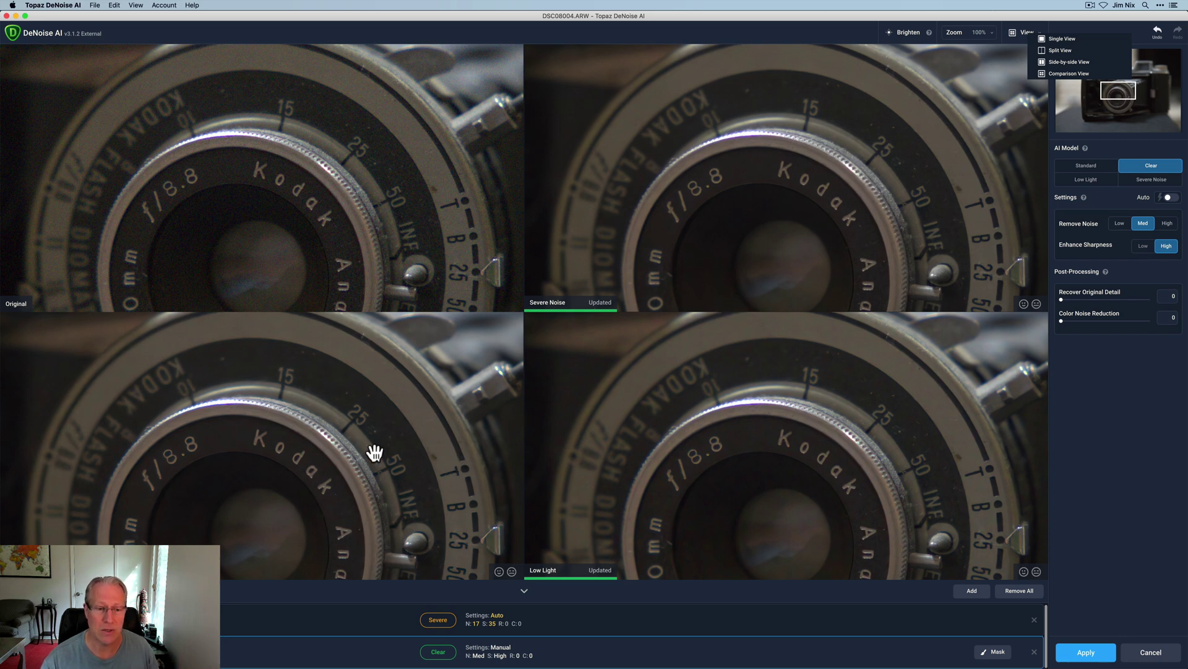
pyautogui.click(842, 220)
pyautogui.moveTo(842, 219); pyautogui.dragTo(891, 138)
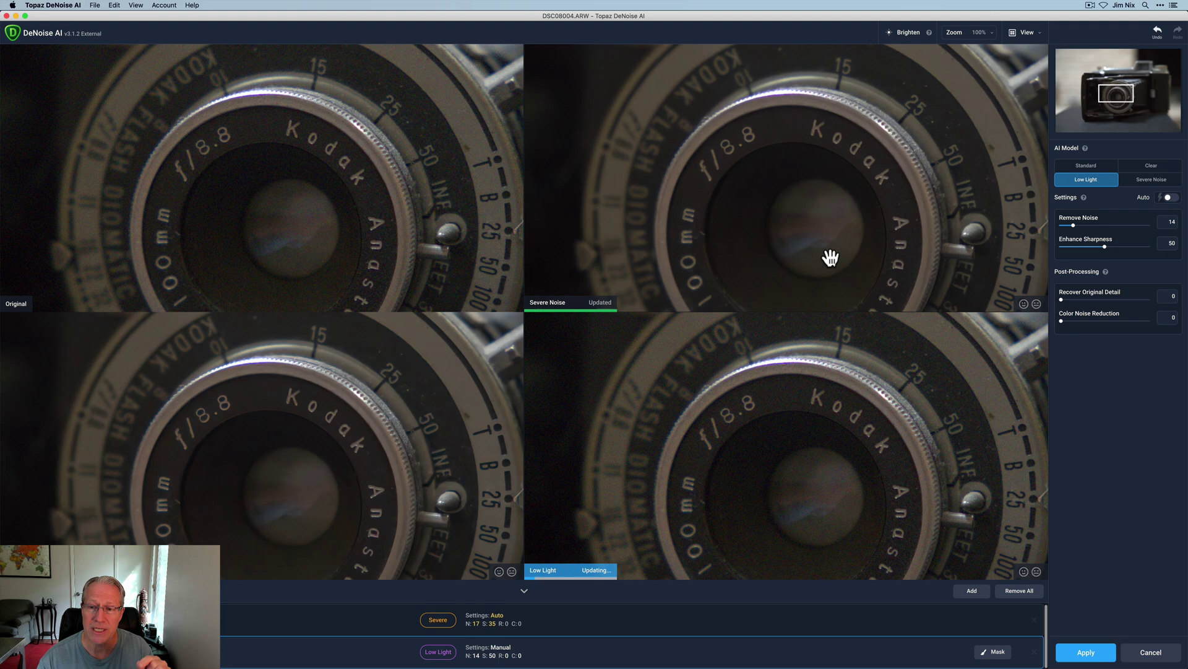
pyautogui.click(1169, 197)
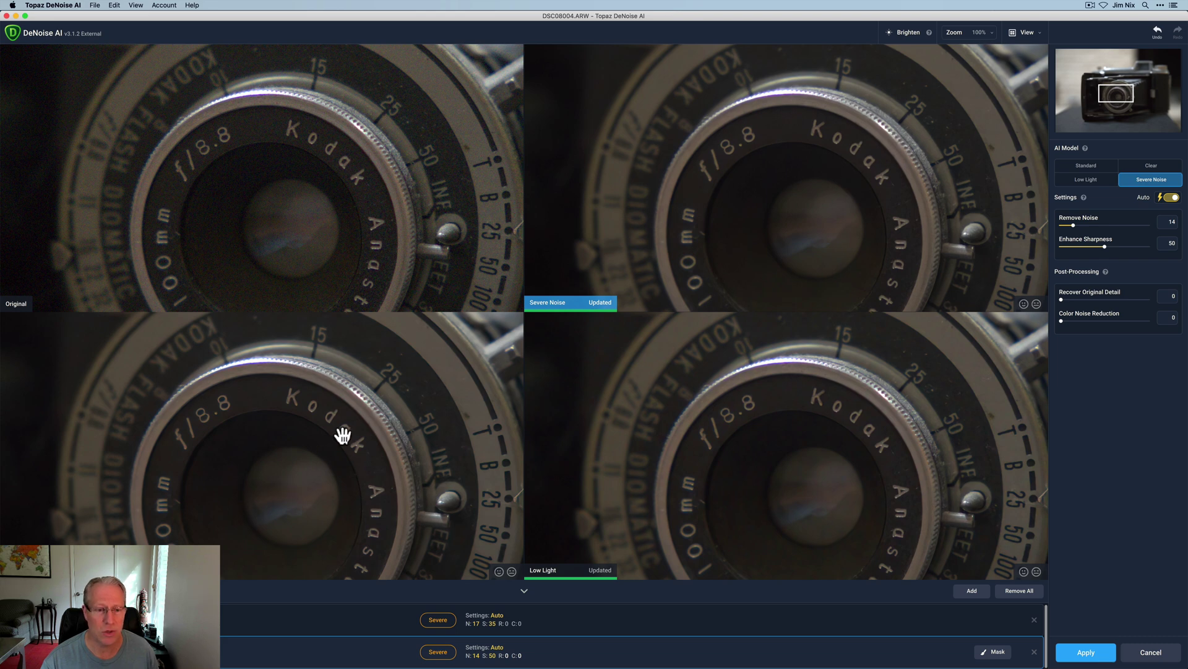
pyautogui.click(1142, 167)
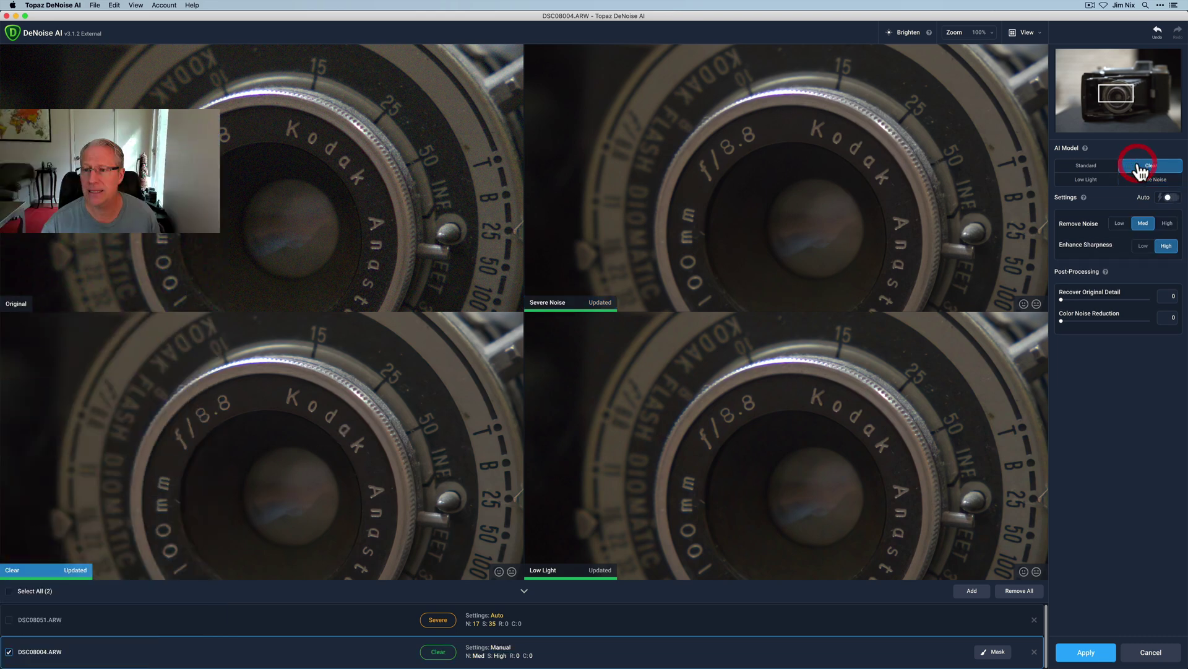
# - Show the original and Clear-model result side by side, with the Kodak lens centred
pyautogui.click(1031, 38)
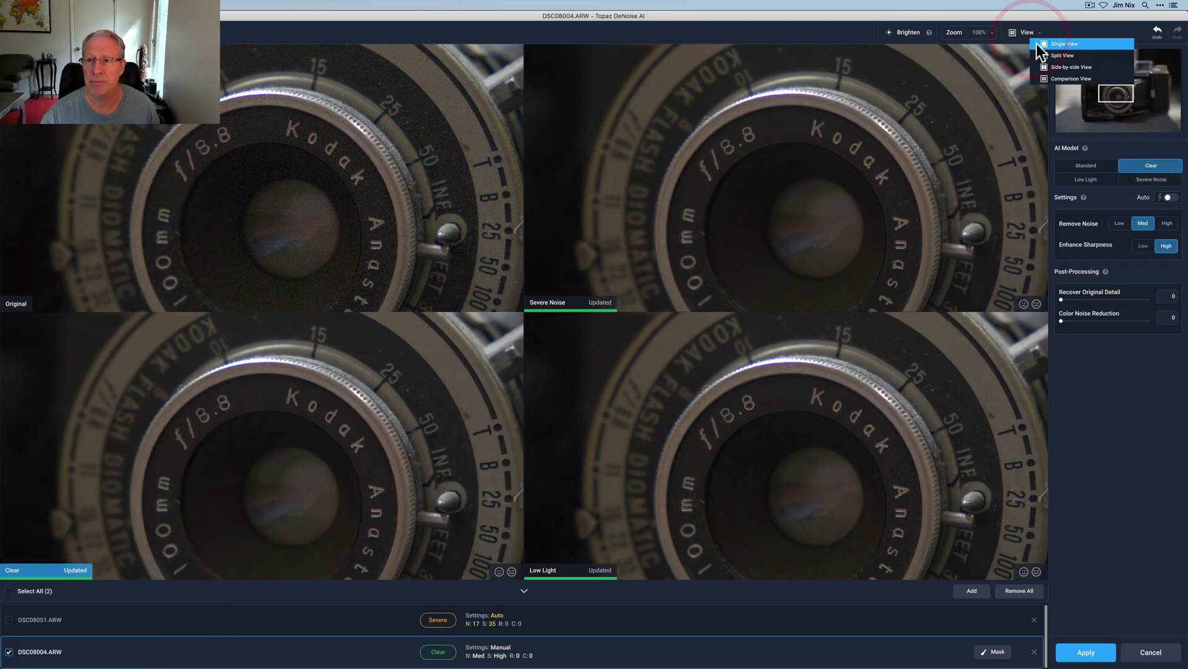
pyautogui.click(1046, 69)
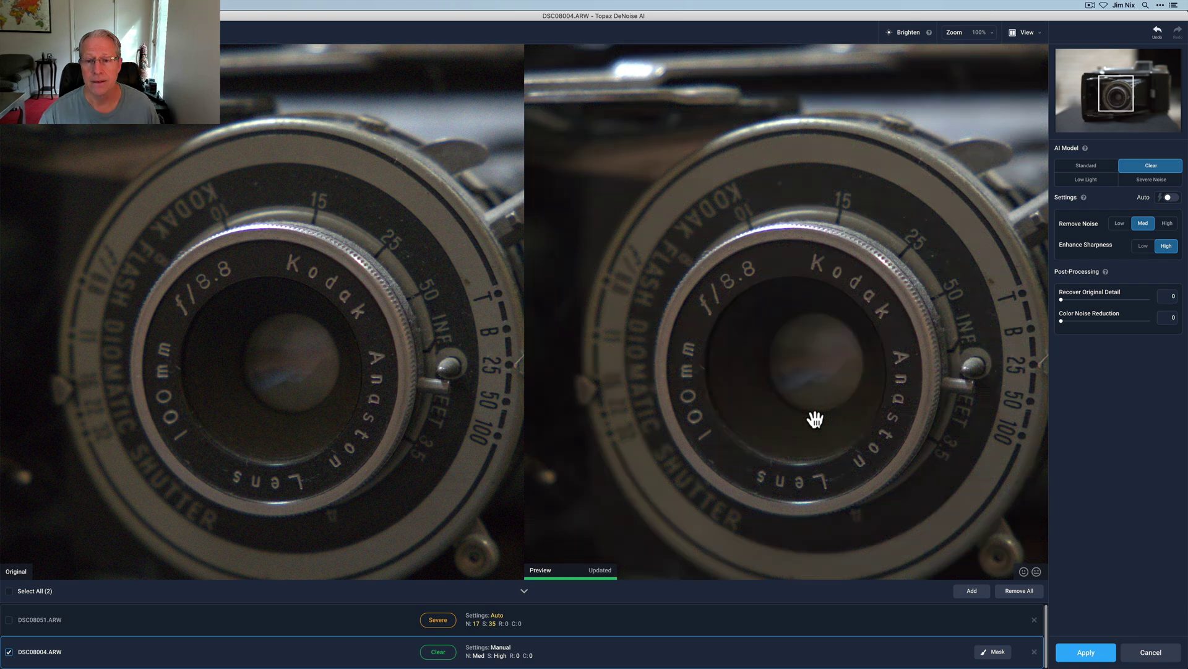
pyautogui.moveTo(815, 419); pyautogui.dragTo(772, 369)
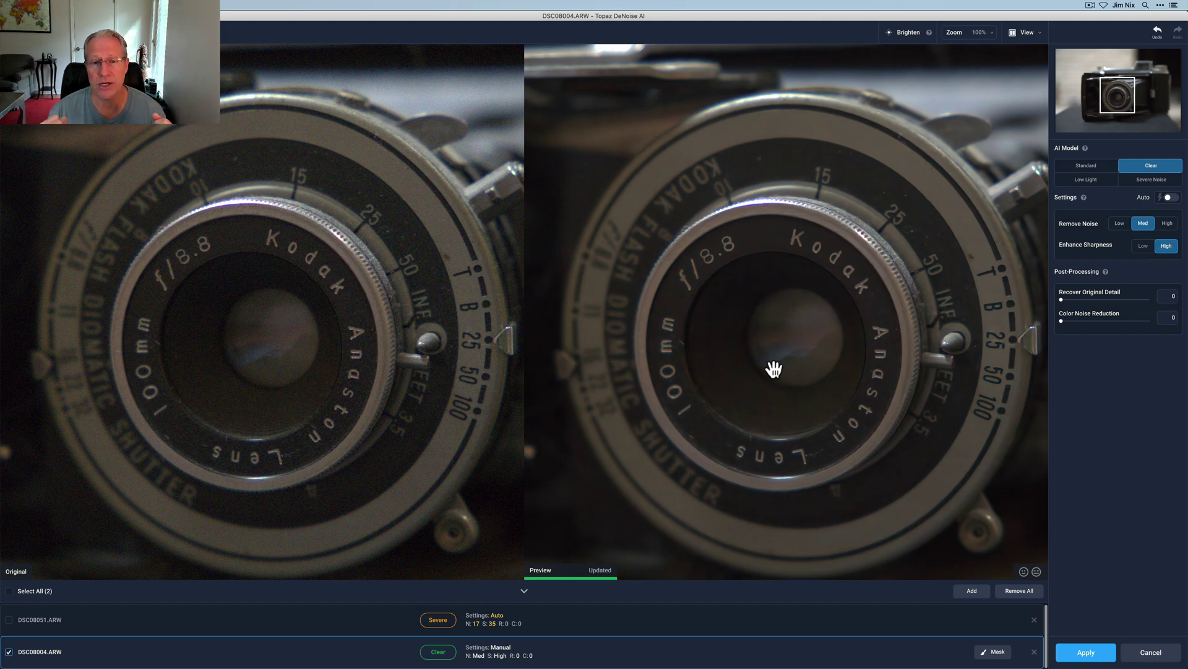
# - Select DSC08051.ARW and pan its side-by-side preview to the horizon and river
pyautogui.click(289, 624)
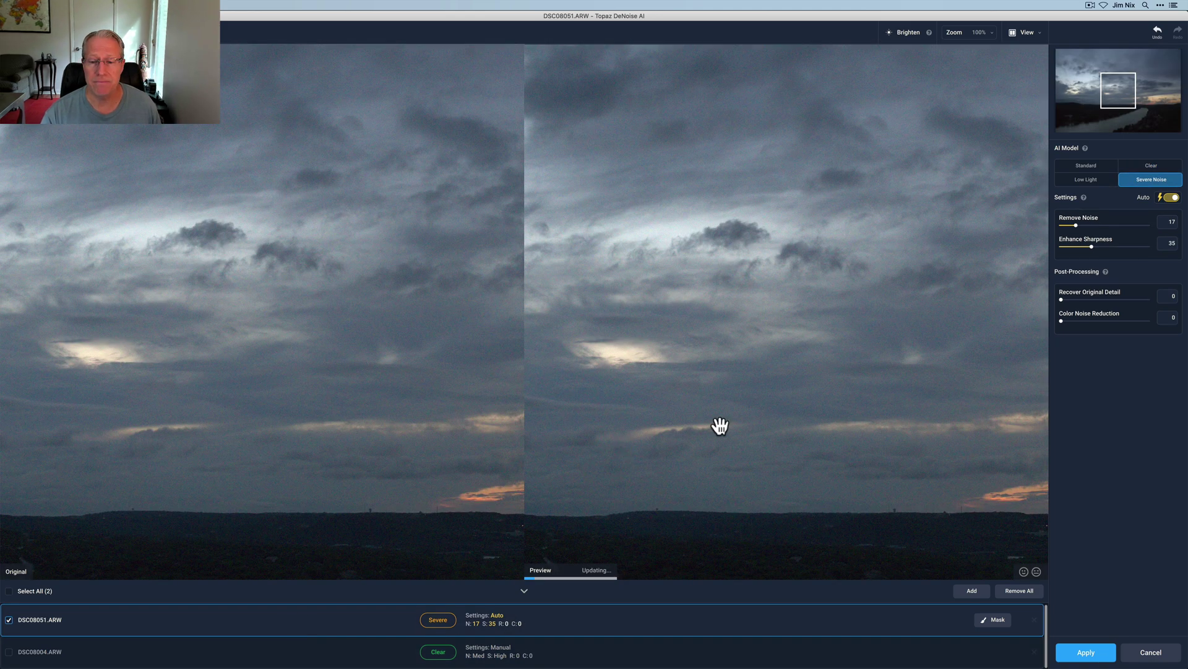
pyautogui.moveTo(884, 429); pyautogui.dragTo(794, 243)
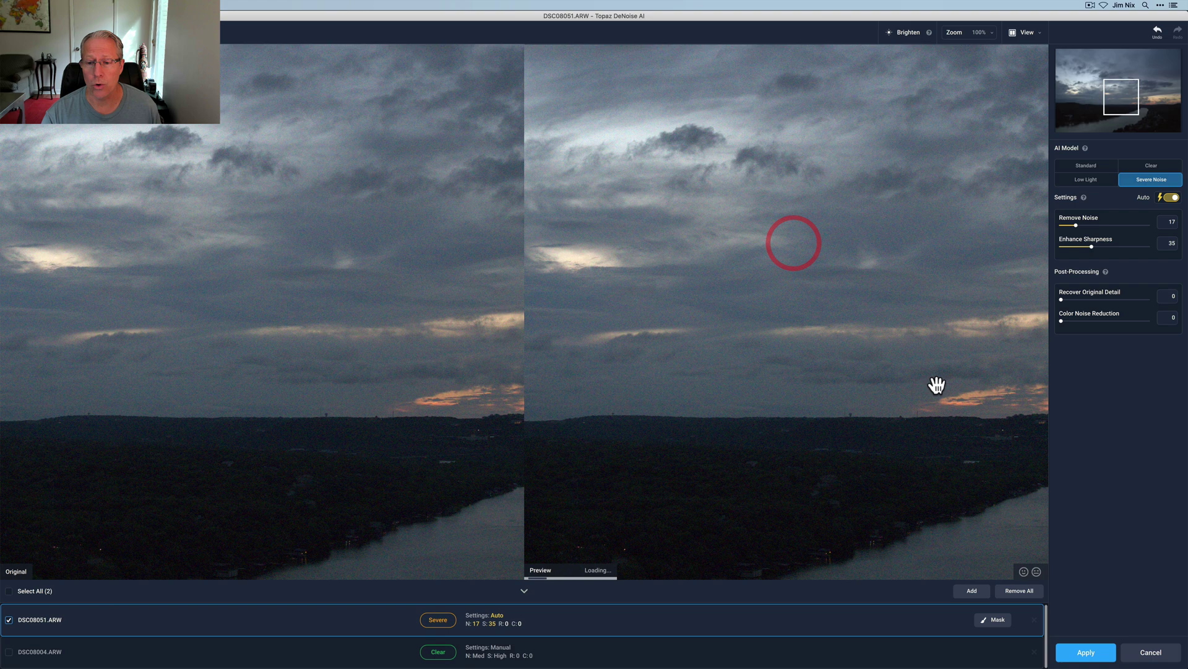
pyautogui.moveTo(937, 384); pyautogui.dragTo(708, 273)
pyautogui.moveTo(833, 324); pyautogui.dragTo(631, 236)
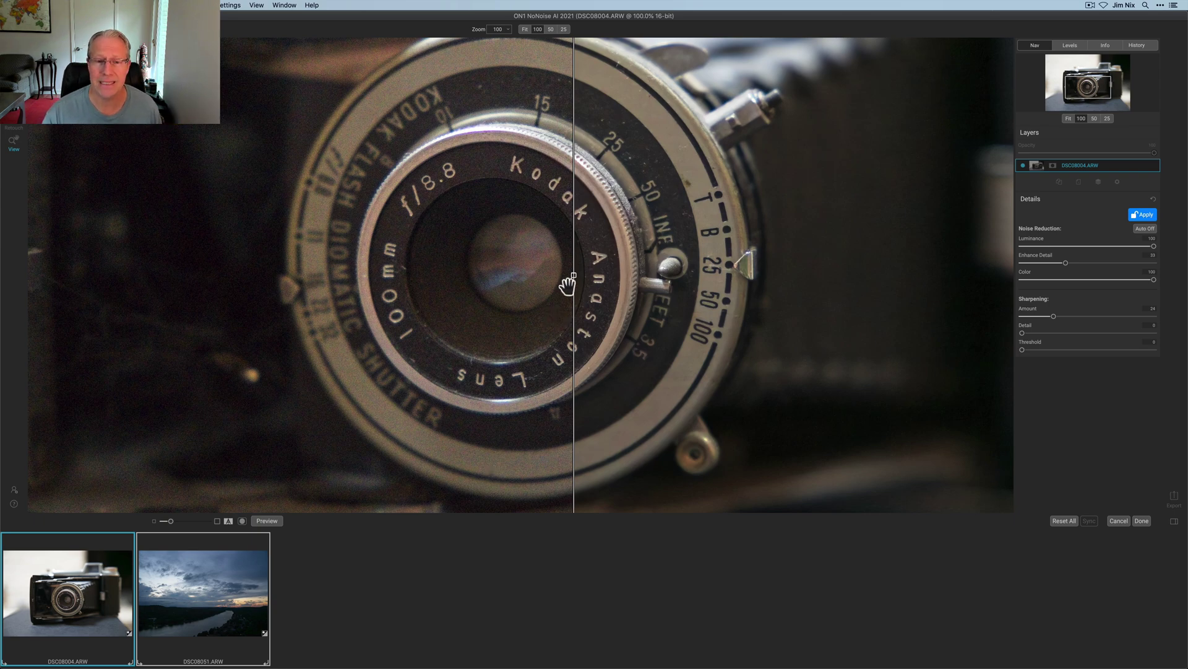
# - Move the before/after split line onto the Kodak lens
pyautogui.moveTo(573, 275)
pyautogui.mouseDown()
pyautogui.moveTo(303, 273)
pyautogui.moveTo(557, 269)
pyautogui.moveTo(633, 280)
pyautogui.moveTo(355, 262)
pyautogui.moveTo(577, 261)
pyautogui.moveTo(377, 251)
pyautogui.moveTo(503, 269)
pyautogui.moveTo(403, 262)
pyautogui.moveTo(491, 272)
pyautogui.mouseUp()
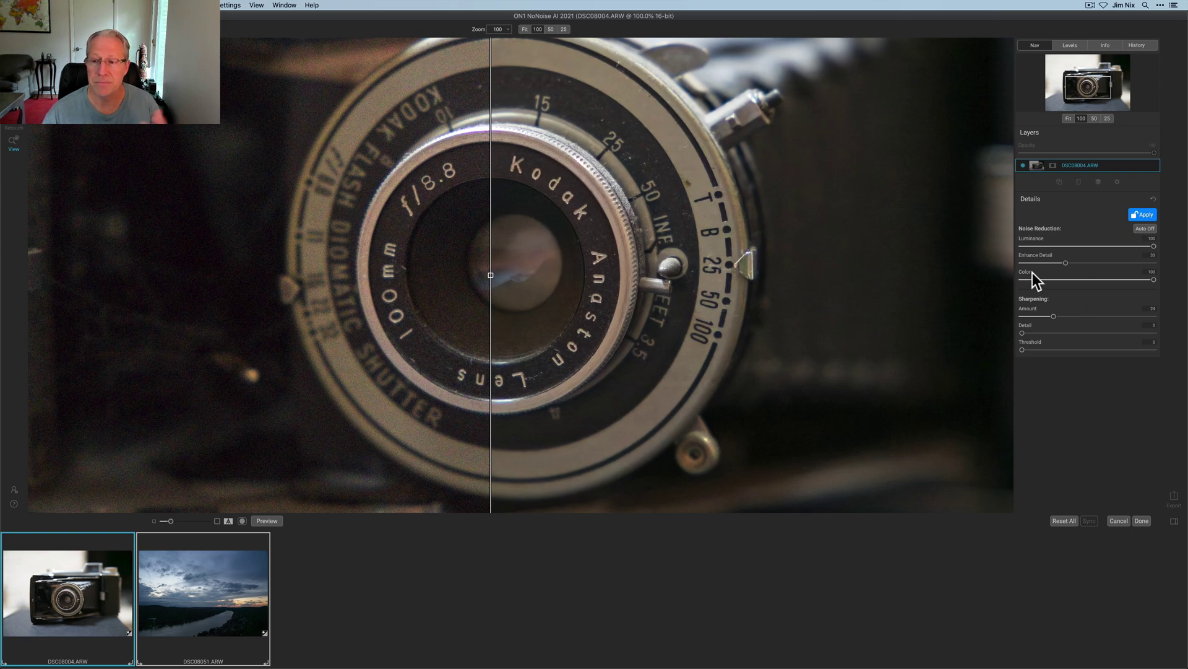
# - Raise Enhance Detail slightly and set Luminance noise reduction to 100
pyautogui.click(1095, 263)
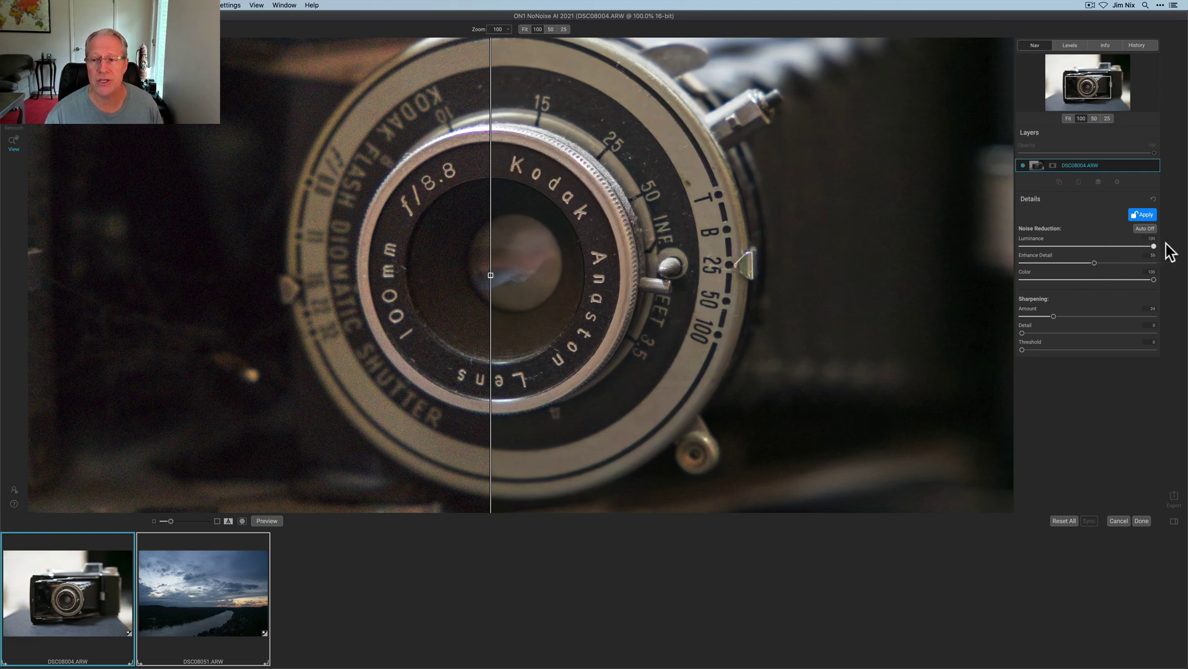
pyautogui.click(1155, 246)
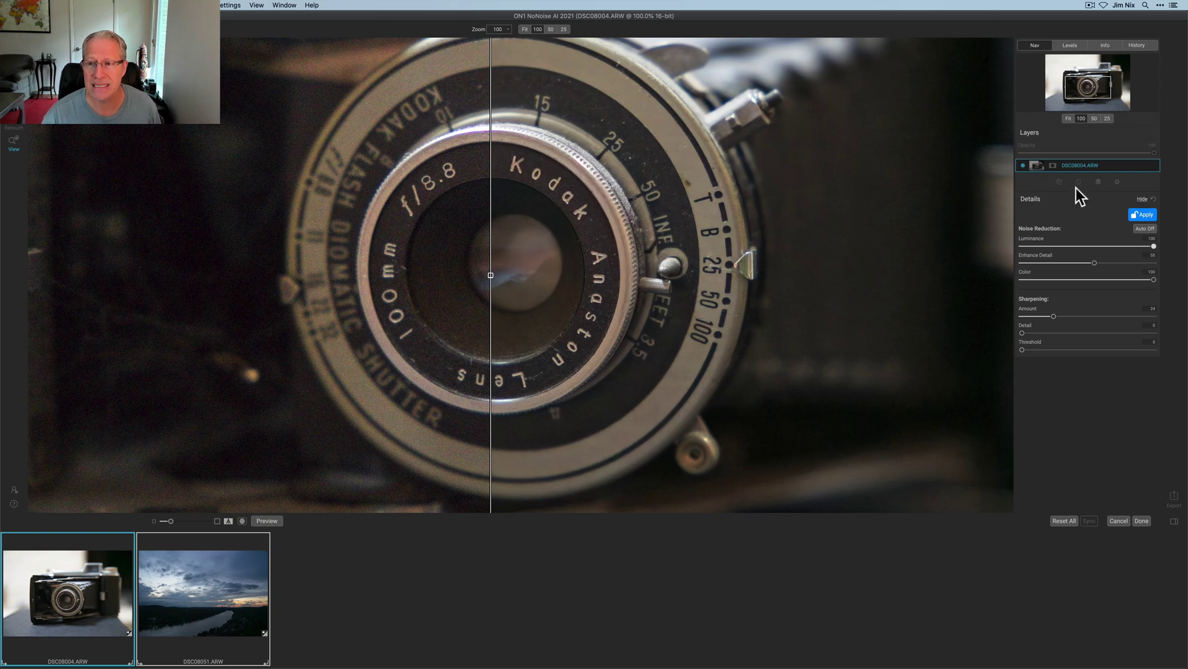
# - Open DSC08051.ARW and move the before/after split toward the image centre
pyautogui.click(208, 593)
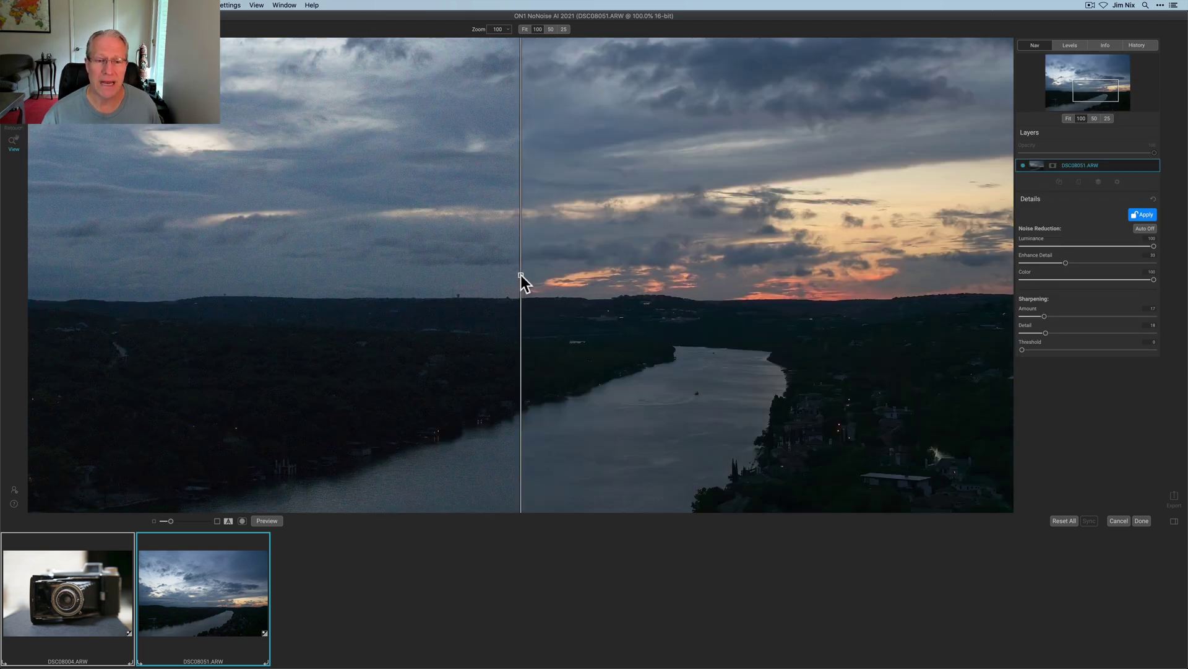
pyautogui.moveTo(521, 275)
pyautogui.mouseDown()
pyautogui.moveTo(425, 266)
pyautogui.moveTo(718, 302)
pyautogui.moveTo(526, 303)
pyautogui.moveTo(441, 289)
pyautogui.moveTo(614, 292)
pyautogui.moveTo(801, 270)
pyautogui.moveTo(459, 270)
pyautogui.moveTo(548, 273)
pyautogui.mouseUp()
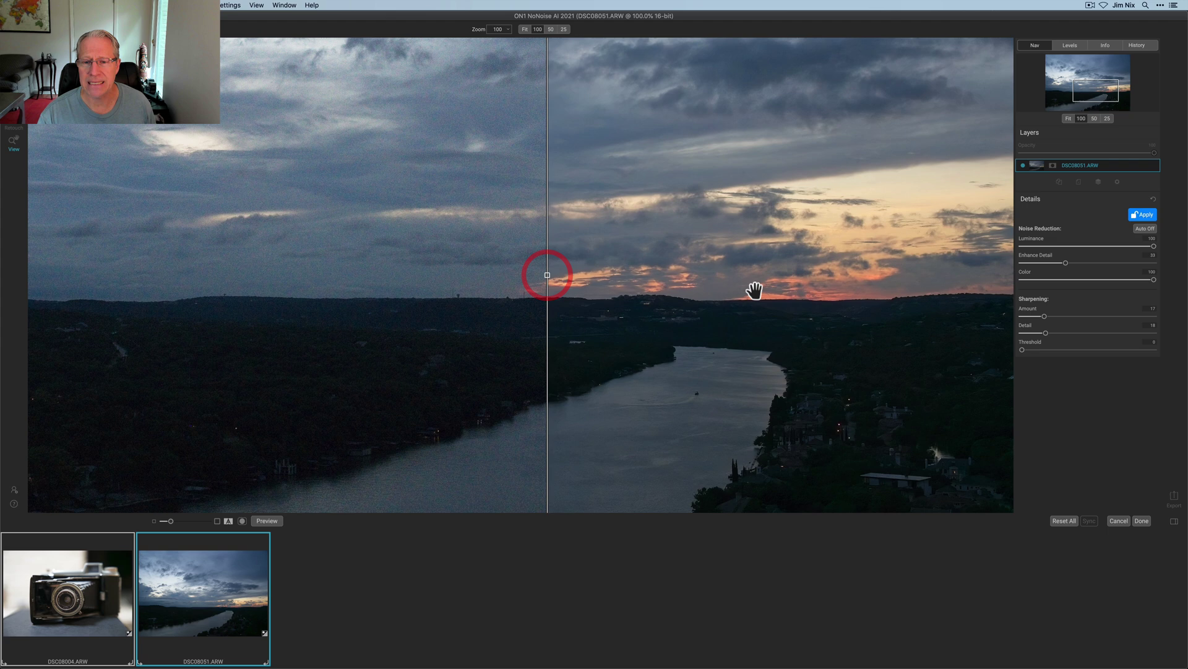